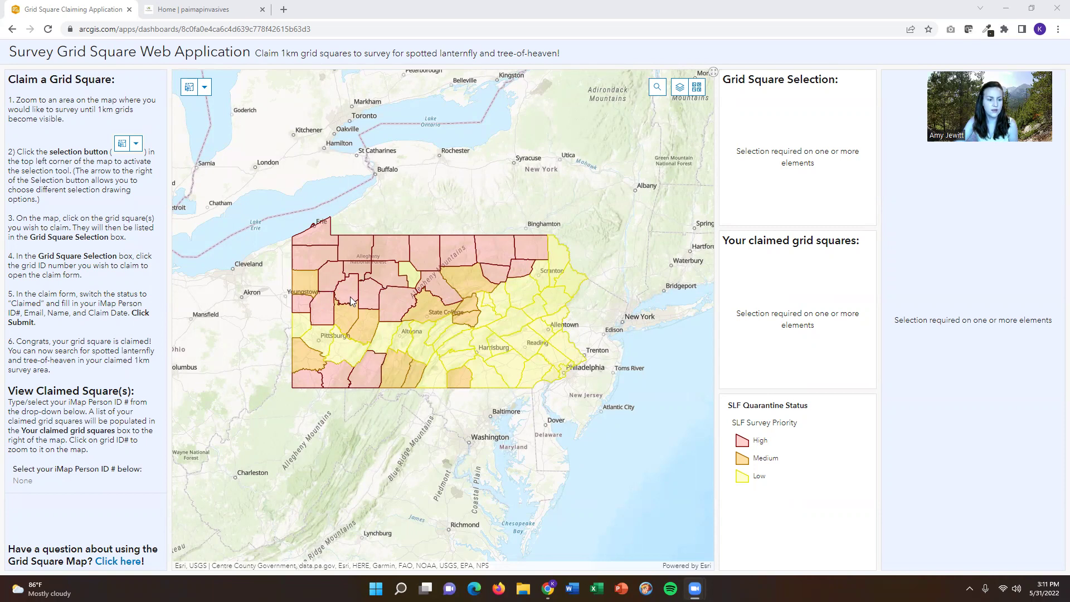
- Zoom and pan from Pennsylvania to Lake Arthur until its 1km grid squares fill the map
scroll(350, 297, "up", 3)
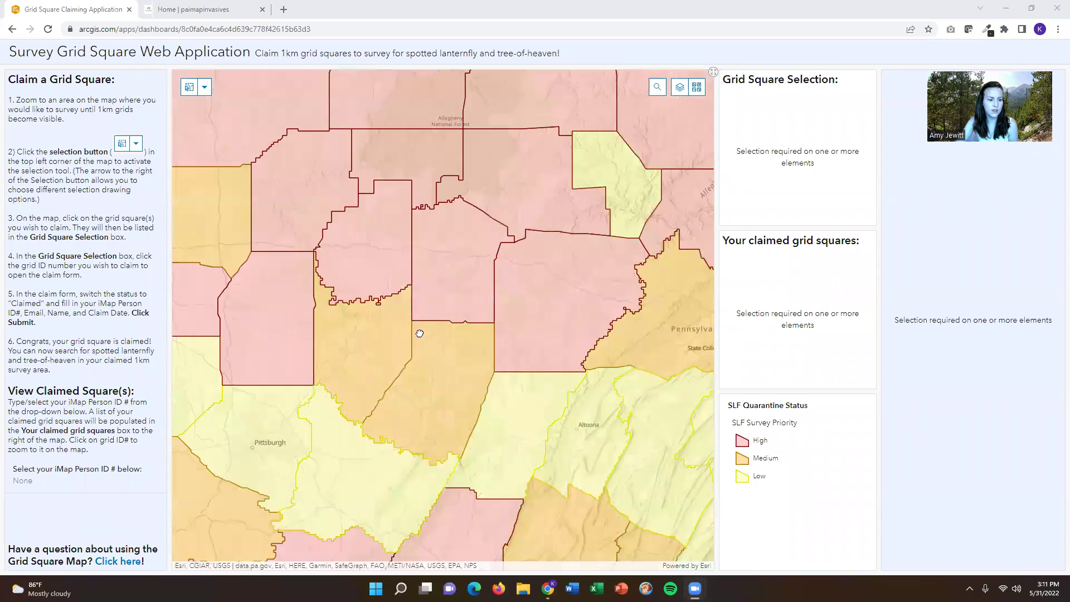
left_click_drag(419, 333, 507, 333)
left_click_drag(356, 334, 426, 327)
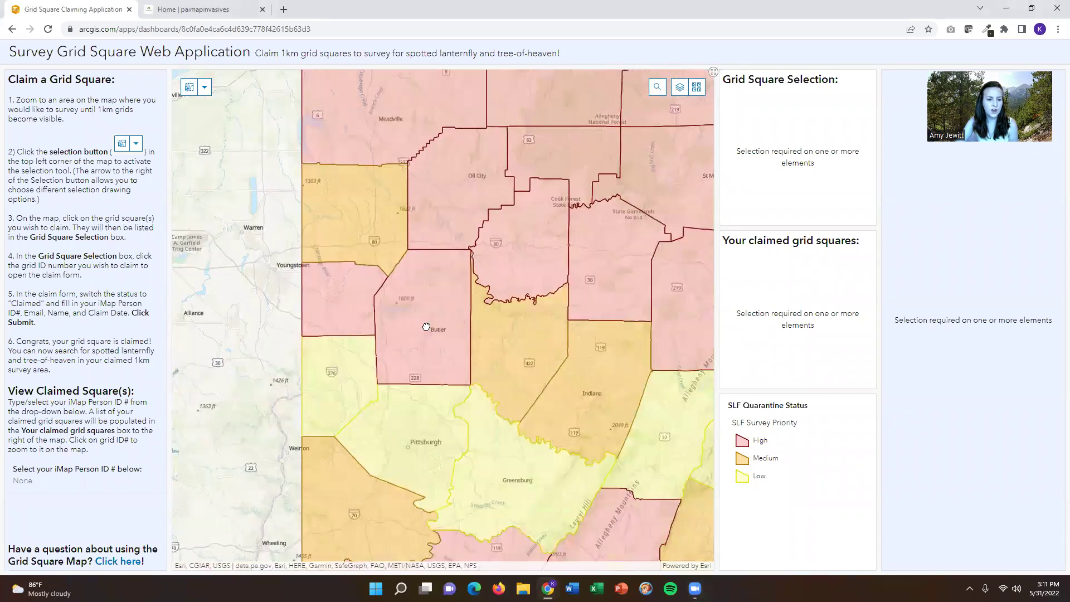
scroll(426, 327, "up", 1)
scroll(425, 327, "up", 1)
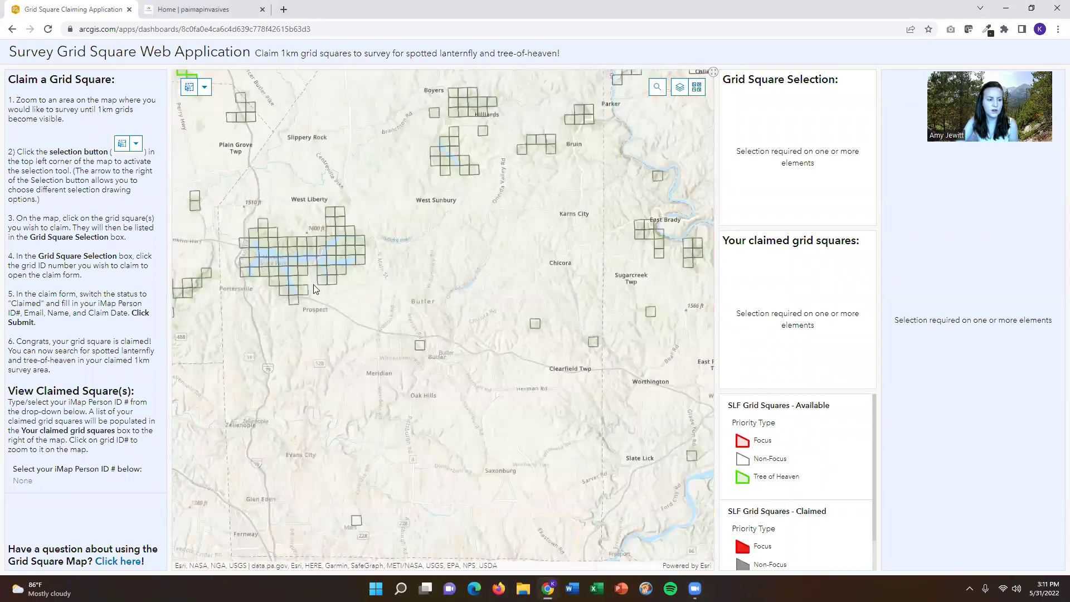
left_click_drag(308, 302, 330, 313)
left_click_drag(333, 245, 438, 223)
scroll(437, 298, "up", 1)
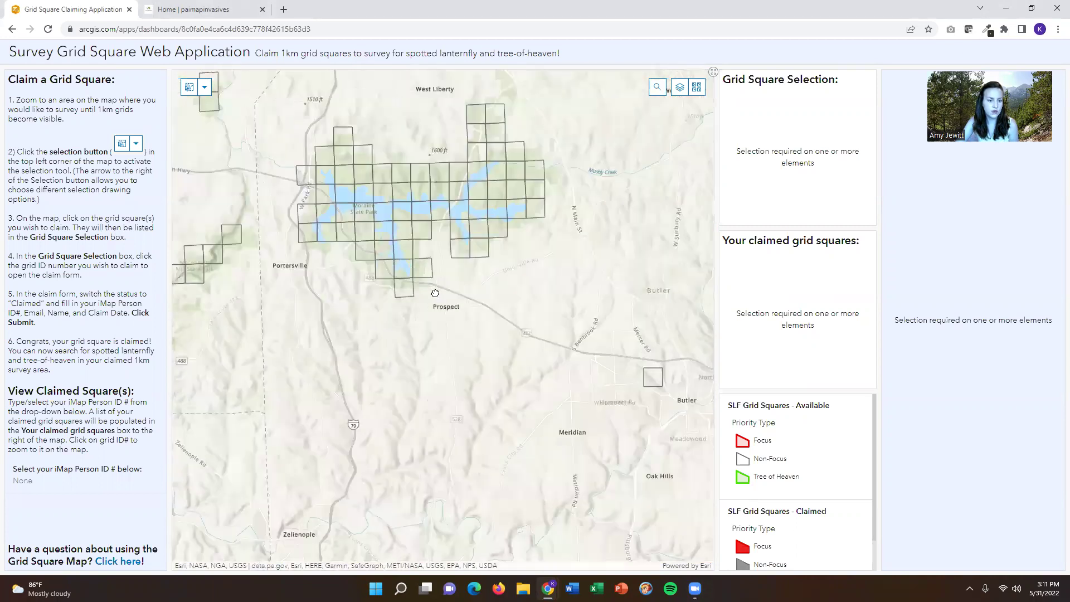
left_click_drag(511, 233, 536, 310)
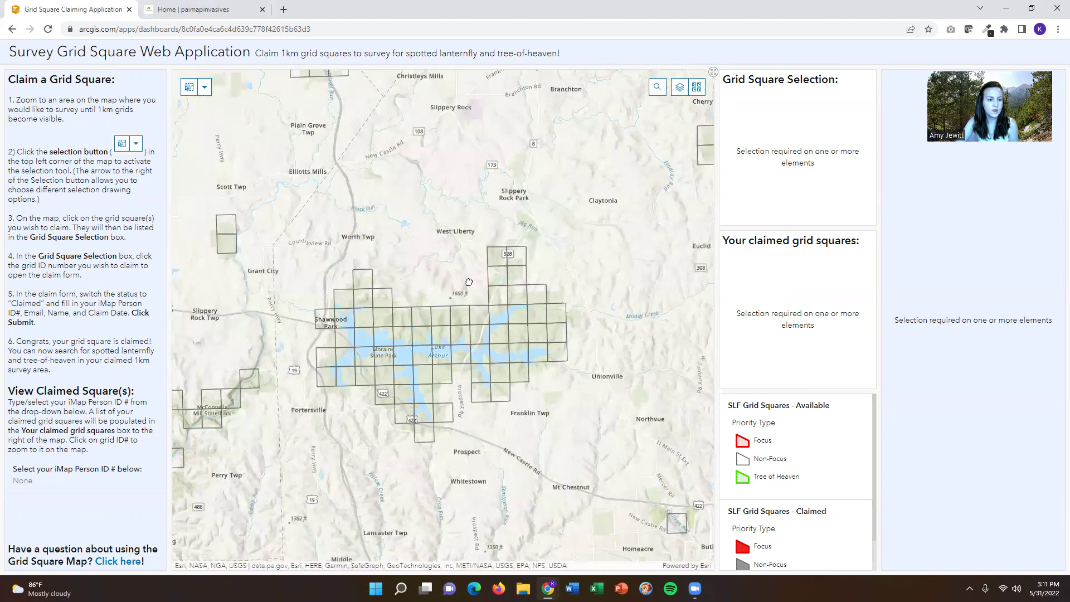
scroll(432, 310, "up", 1)
left_click_drag(459, 287, 466, 191)
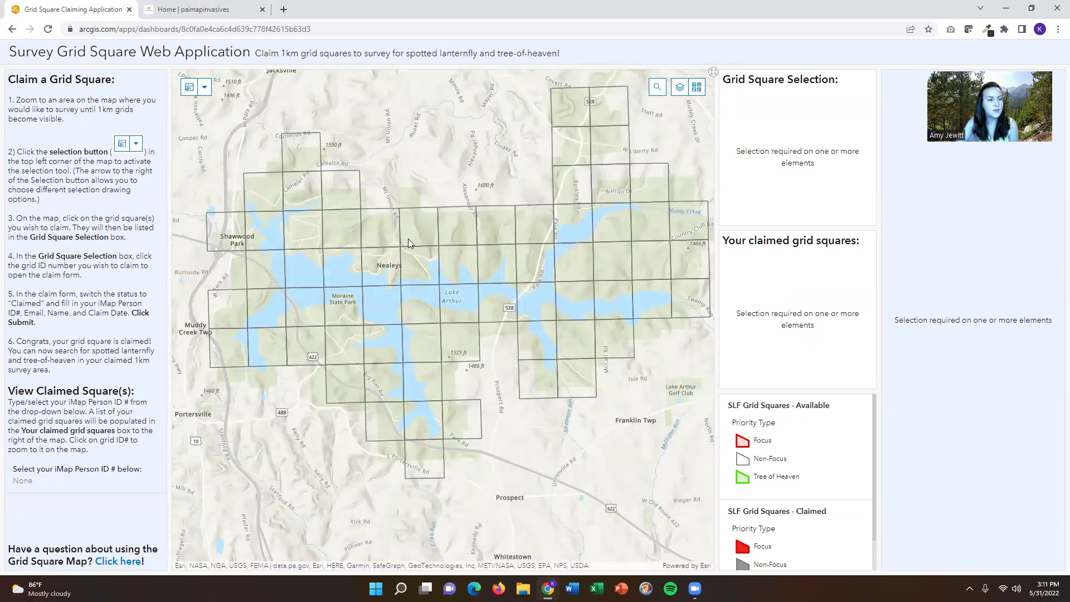
- Use Point selection to pick grid square 10062961 just south of Lake Arthur
left_click(189, 88)
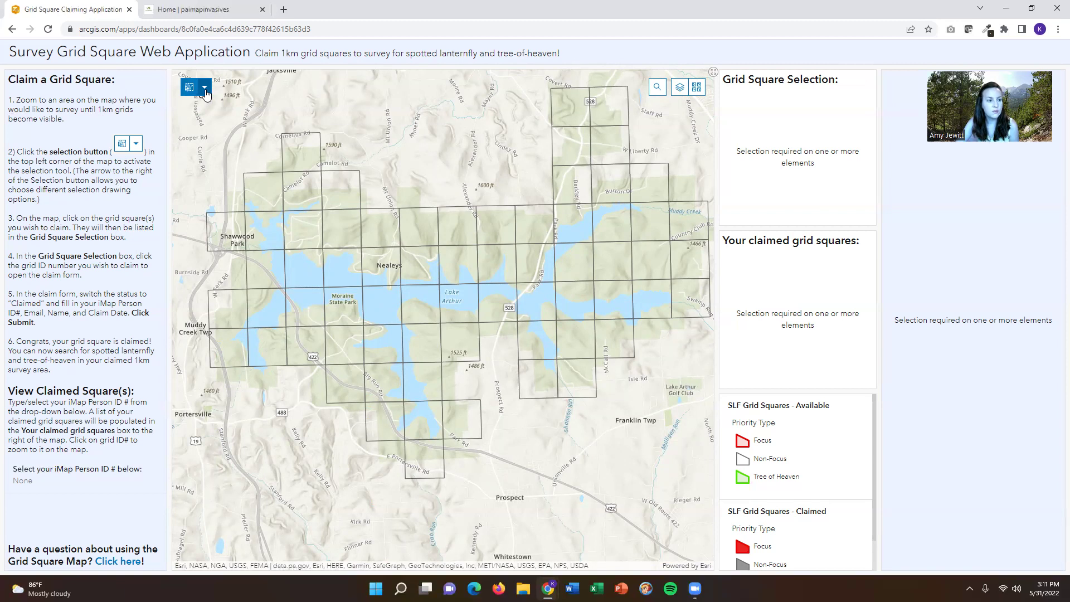
left_click(204, 88)
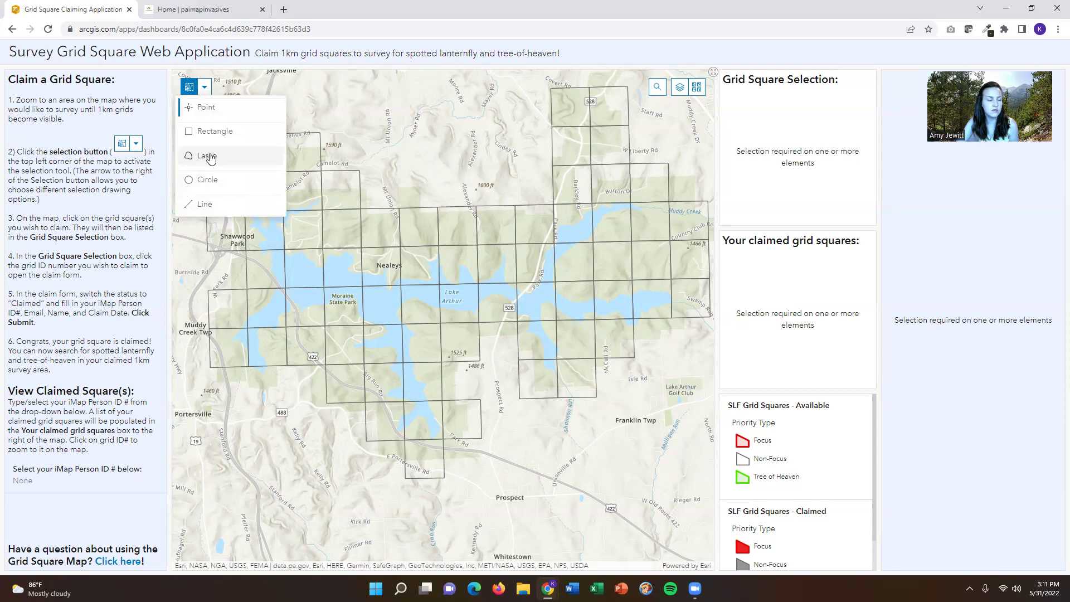
left_click(208, 110)
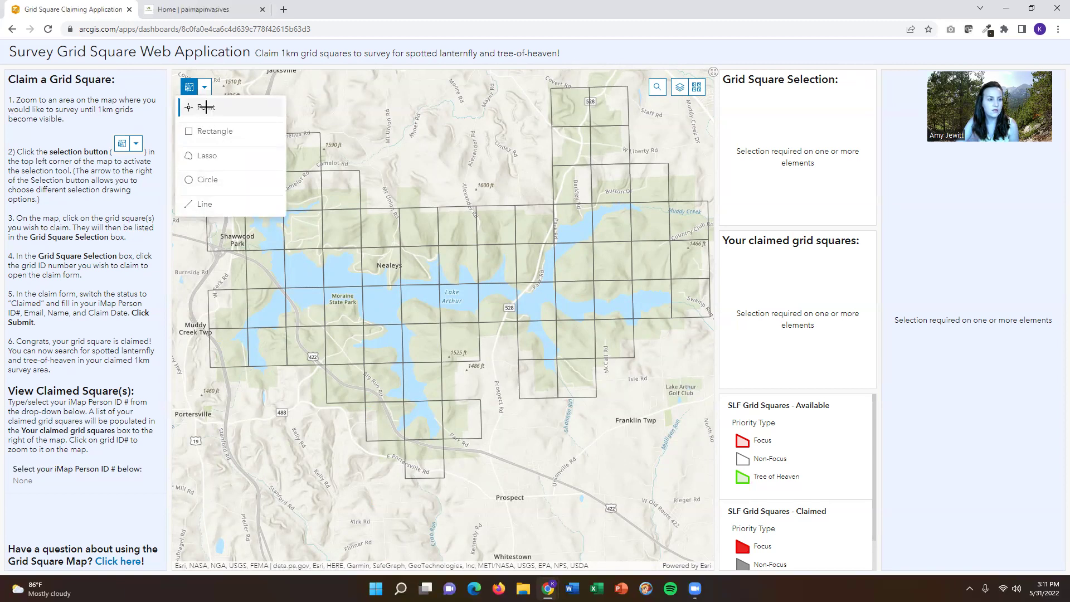
left_click(423, 341)
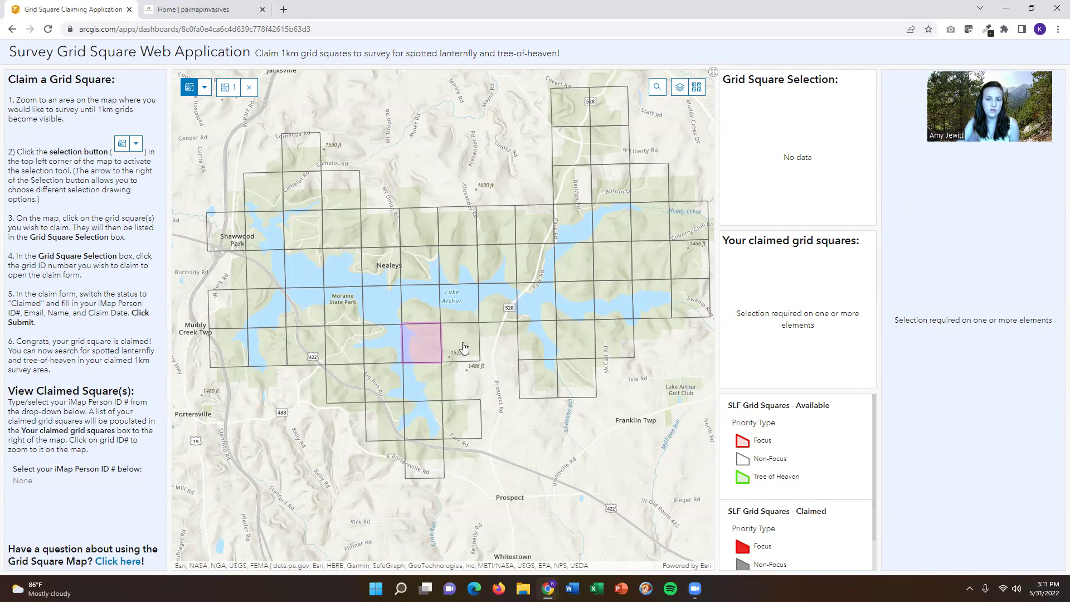
left_click(464, 345)
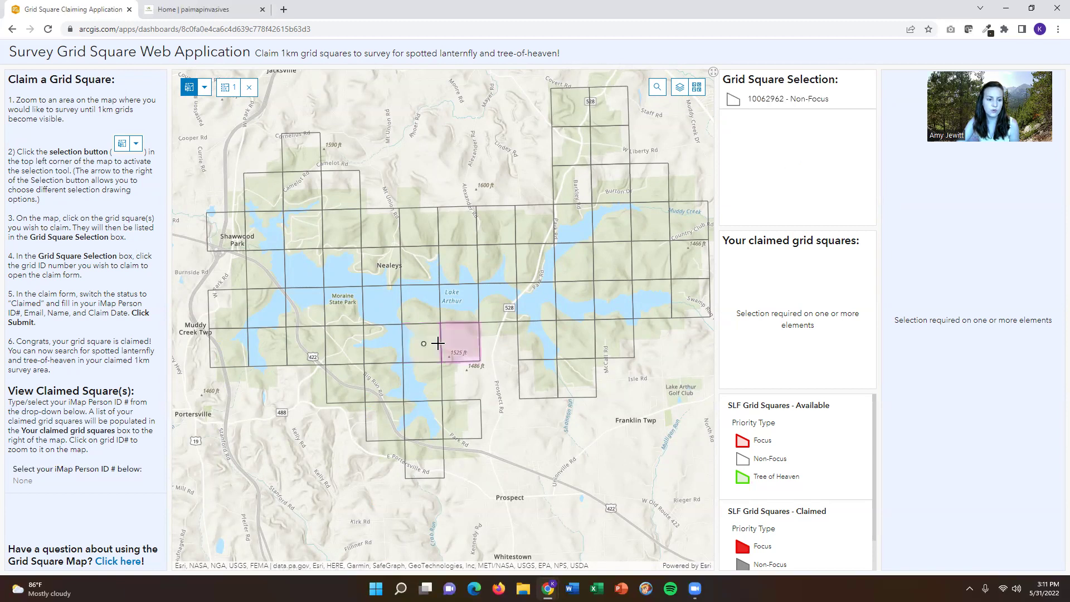
left_click(418, 349)
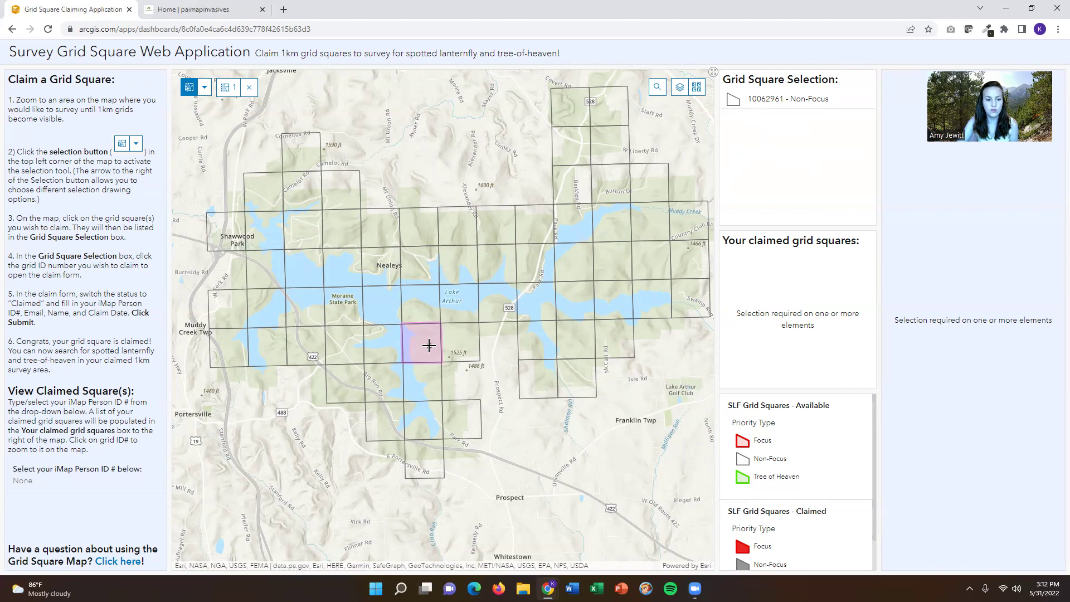
- Open the claim form for 10062961 and set its Claim Status to Claimed
left_click(772, 104)
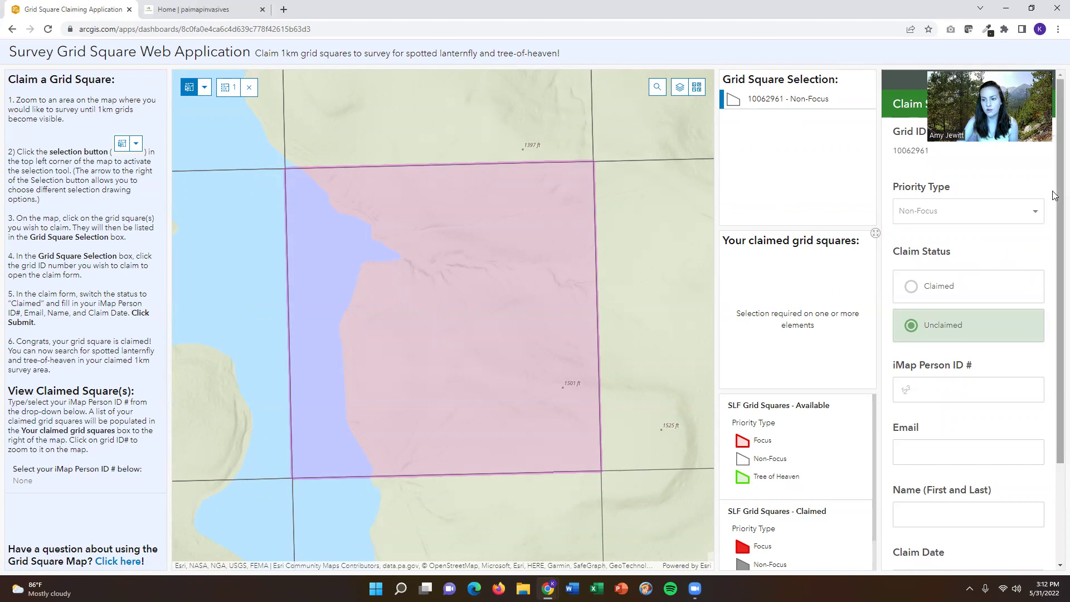
left_click_drag(1052, 194, 1052, 227)
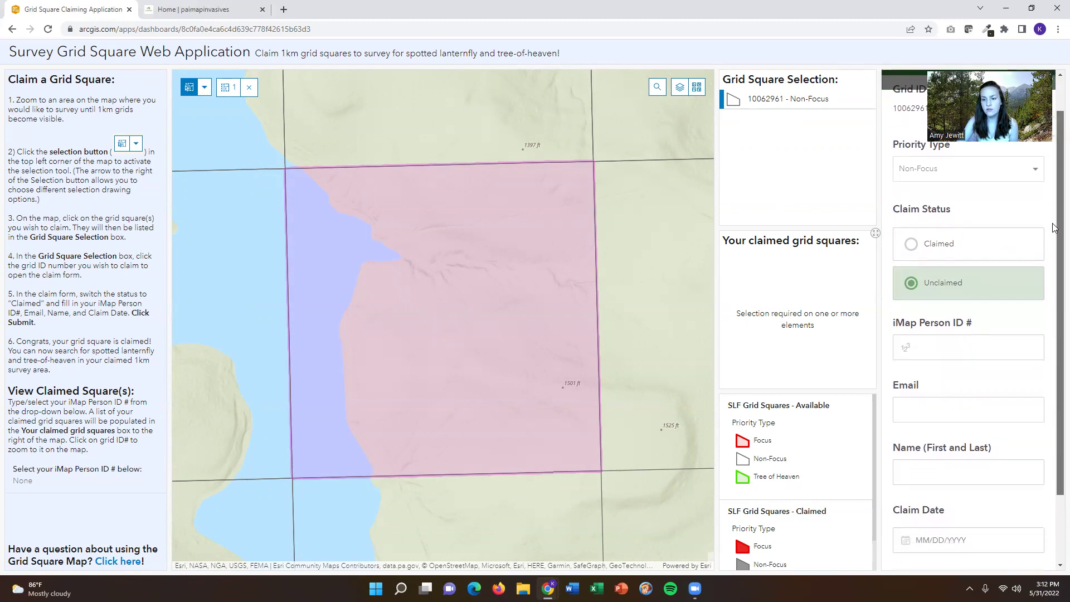
left_click(919, 250)
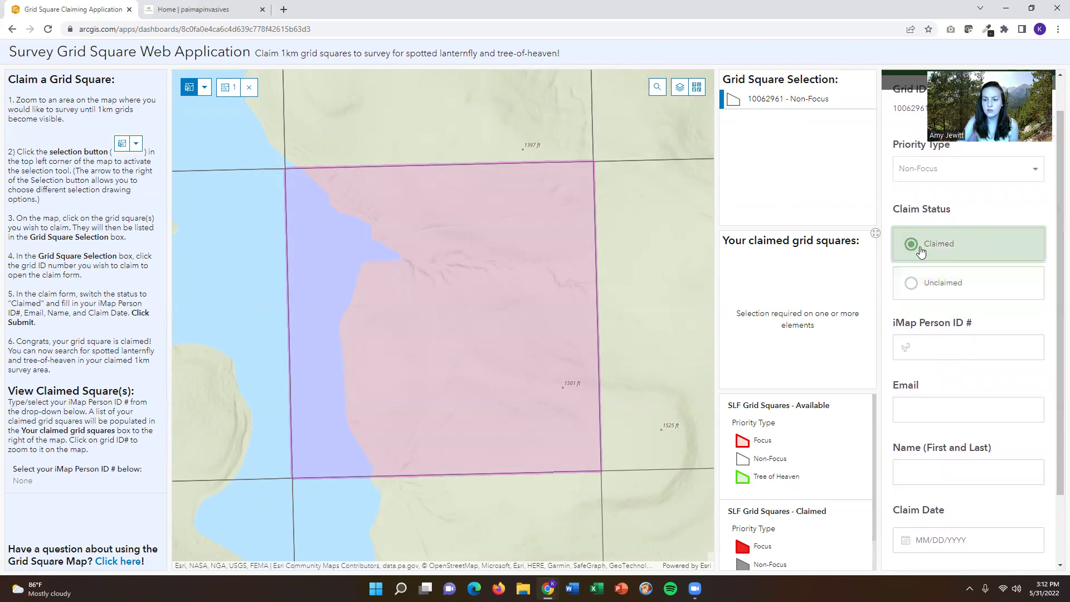
left_click(945, 352)
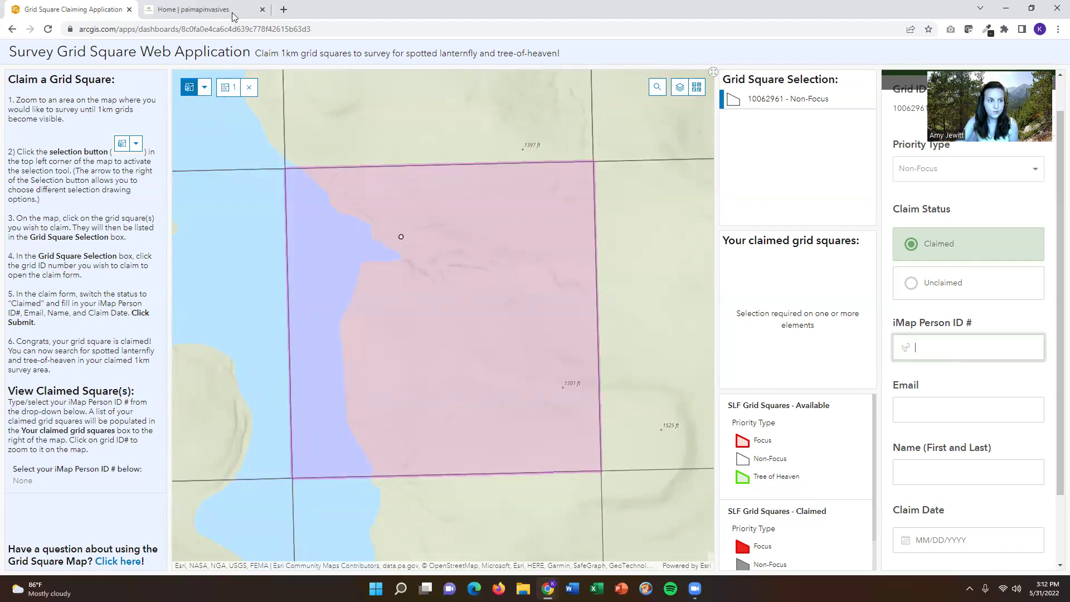
- Go to the PA iMapInvasives home page and open the iMapInvasives Login page
left_click(201, 10)
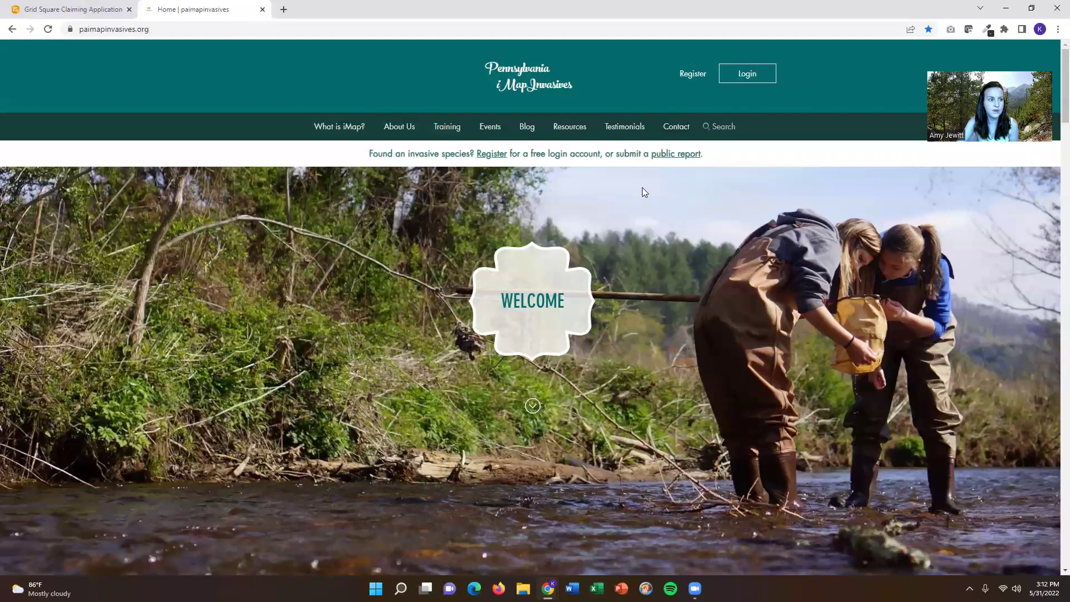
left_click(749, 75)
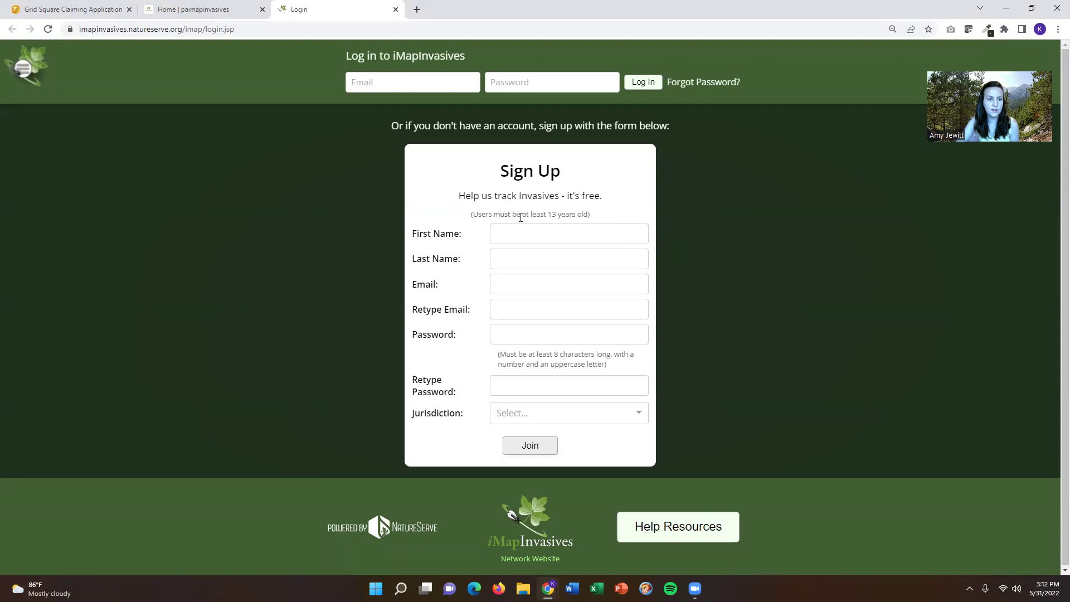
- Sign in to iMapInvasives with the account e-mail and password
left_click(422, 85)
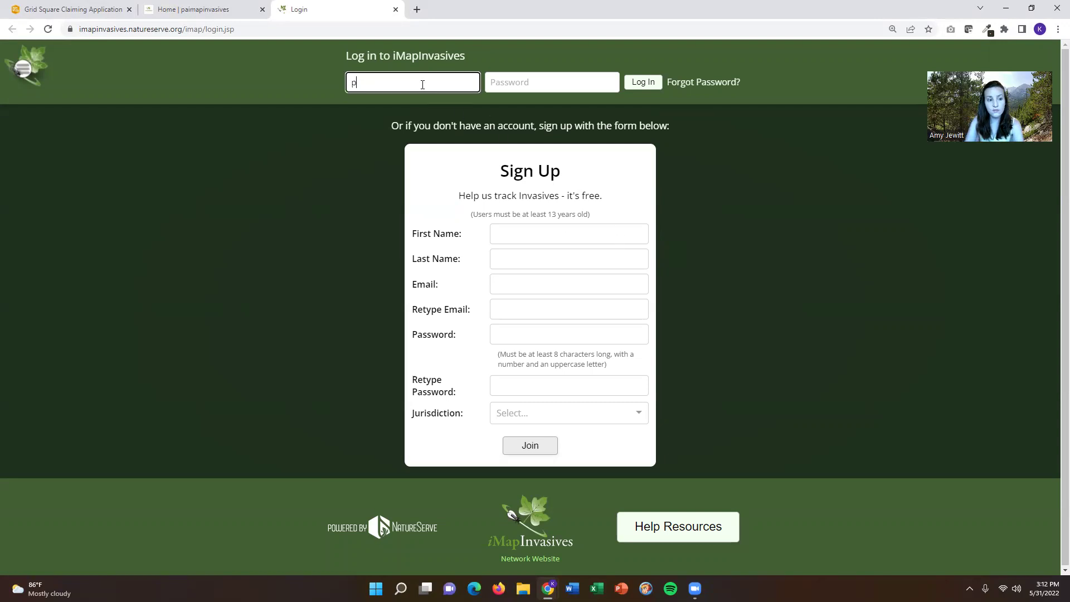
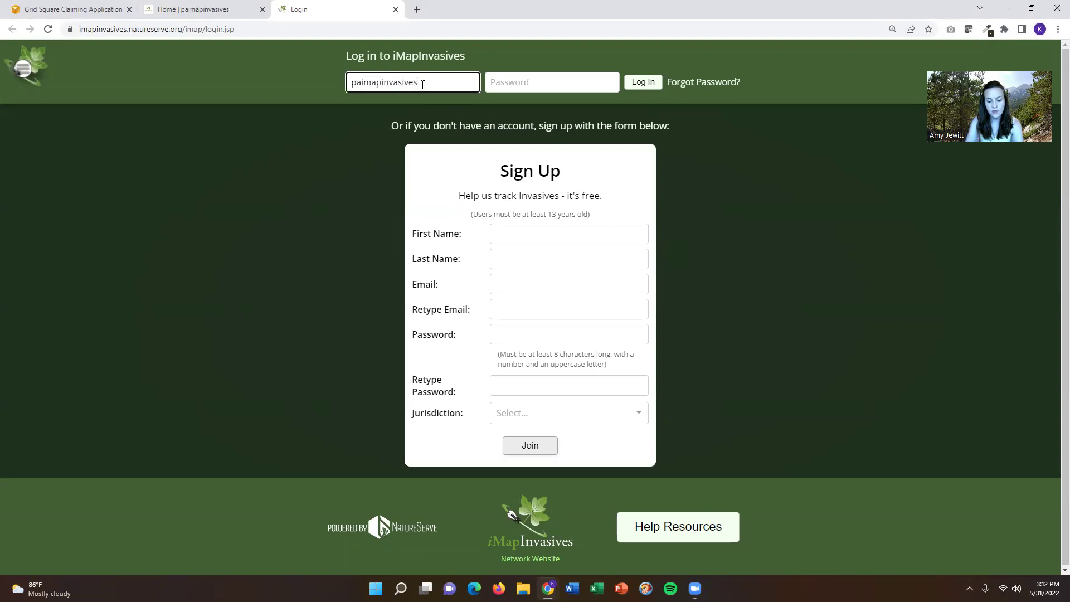
key("Tab")
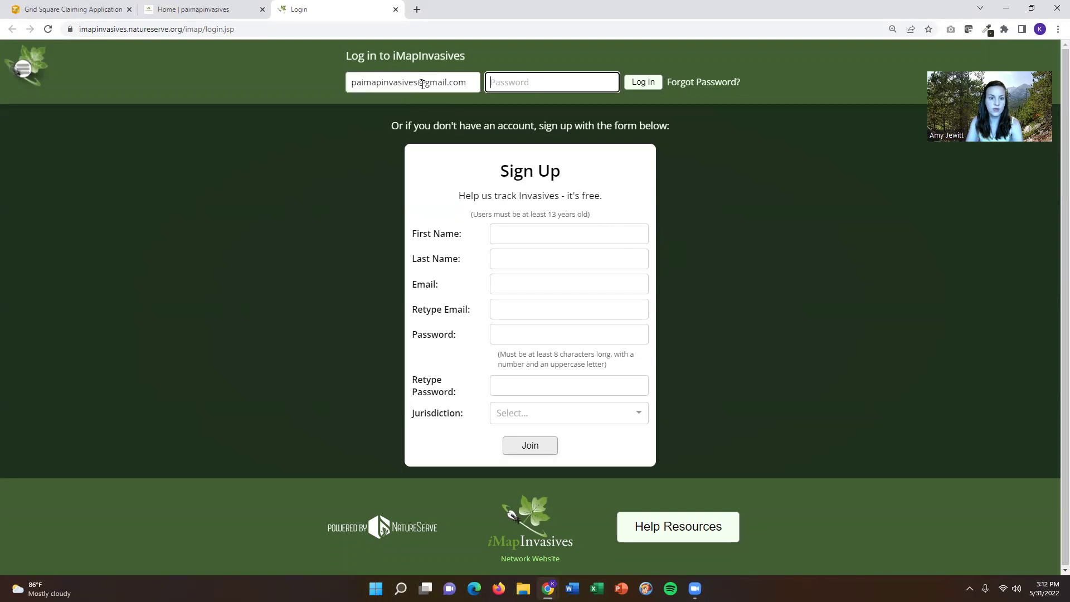
type("••••")
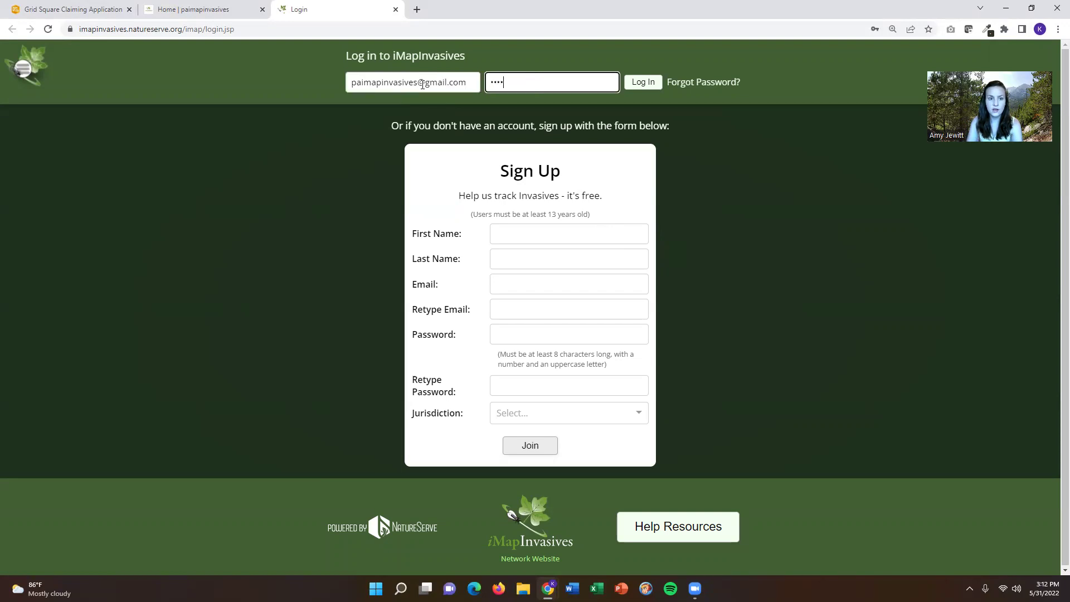
key("BackSpace")
key("BackSpace")
key("BackSpace")
key("BackSpace")
type("••••••••")
key("Return")
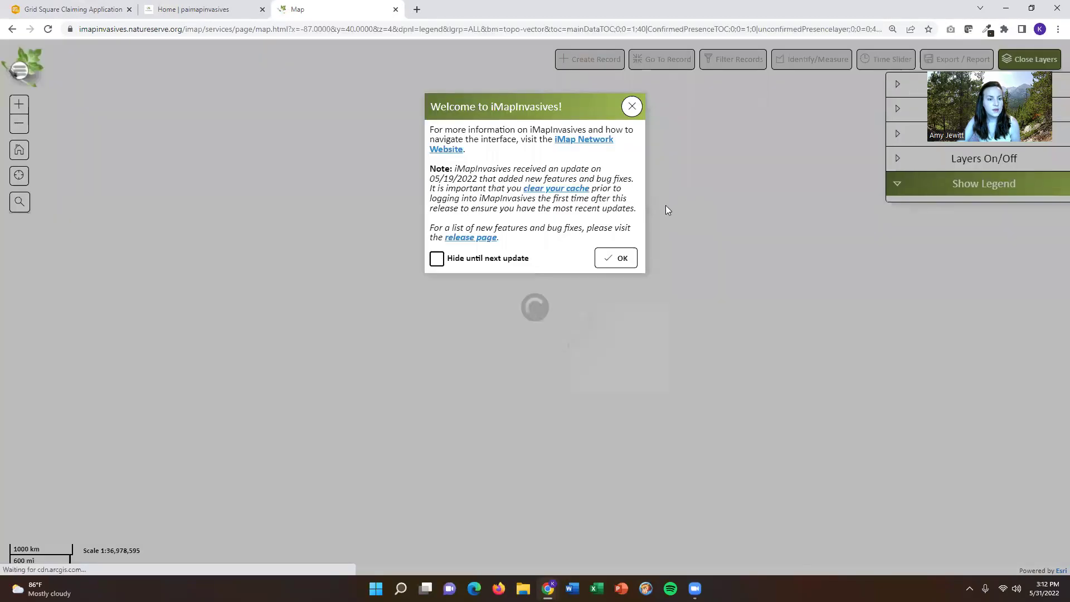
- Open the account details page and copy the Person ID number
left_click(626, 261)
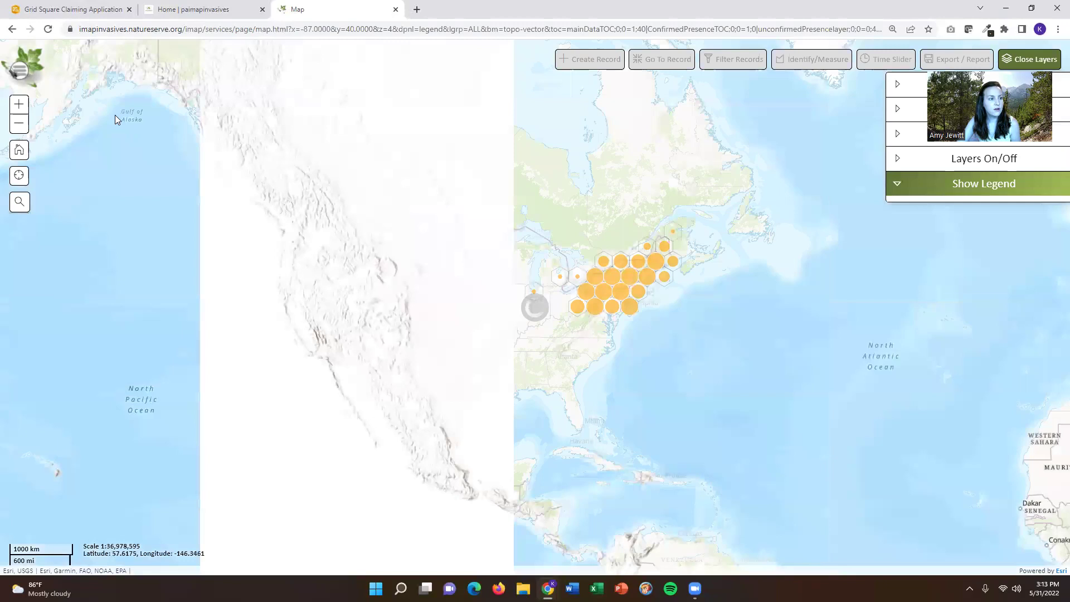
left_click(21, 71)
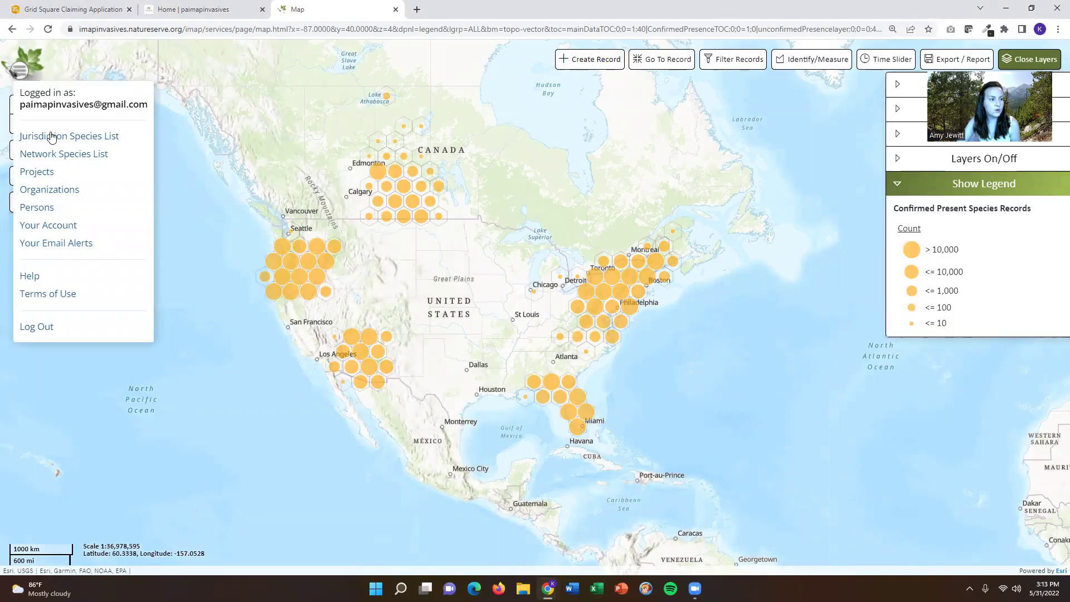
left_click(51, 229)
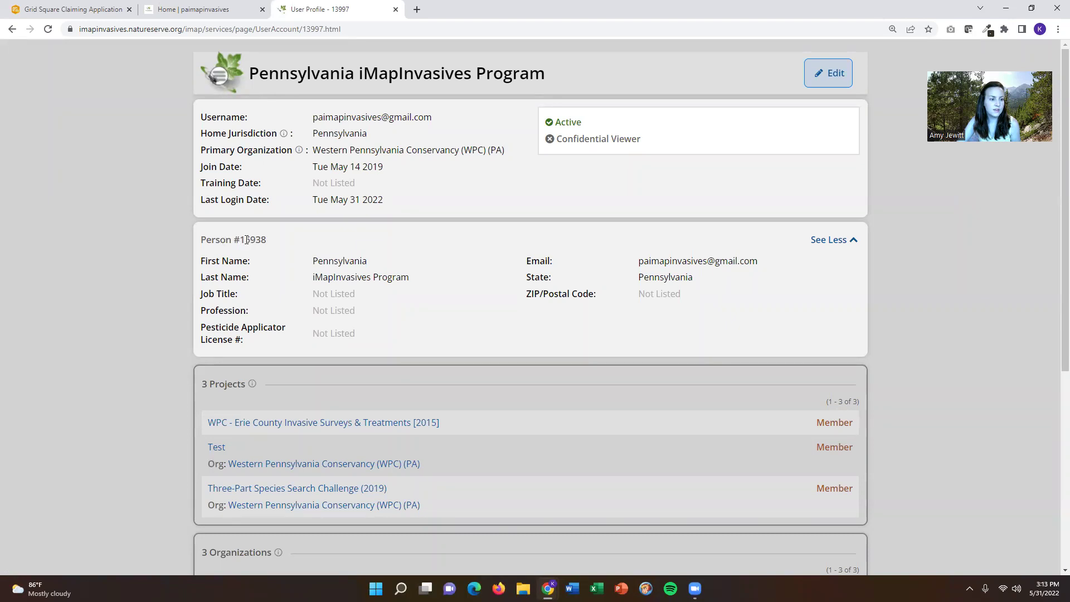
double_click(242, 240)
right_click(256, 240)
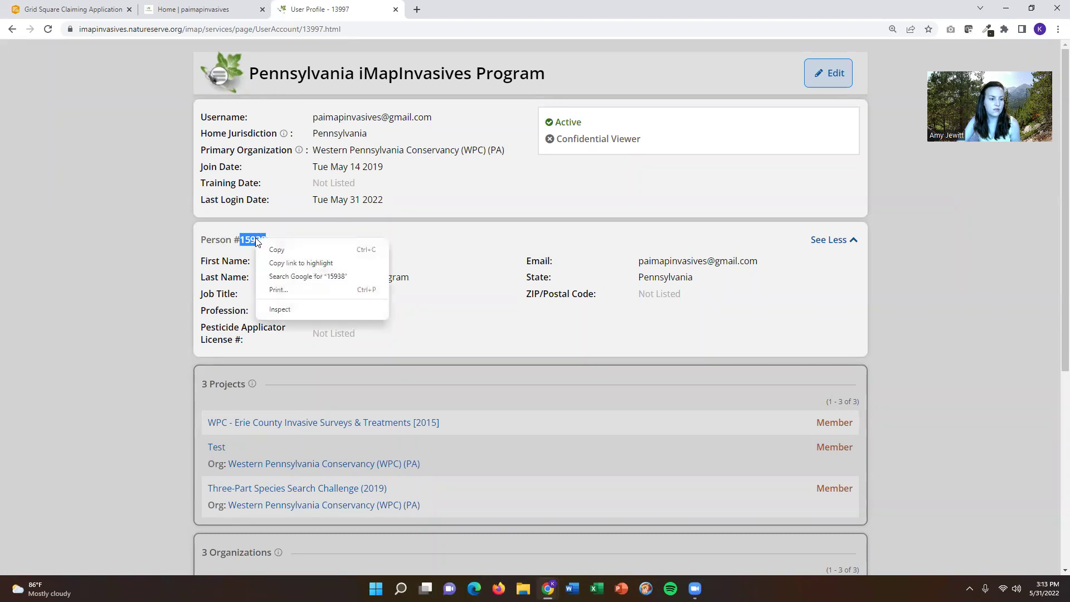
left_click(285, 249)
- Paste the Person ID and enter the account e-mail and claimant's full name in the claim form
left_click(95, 5)
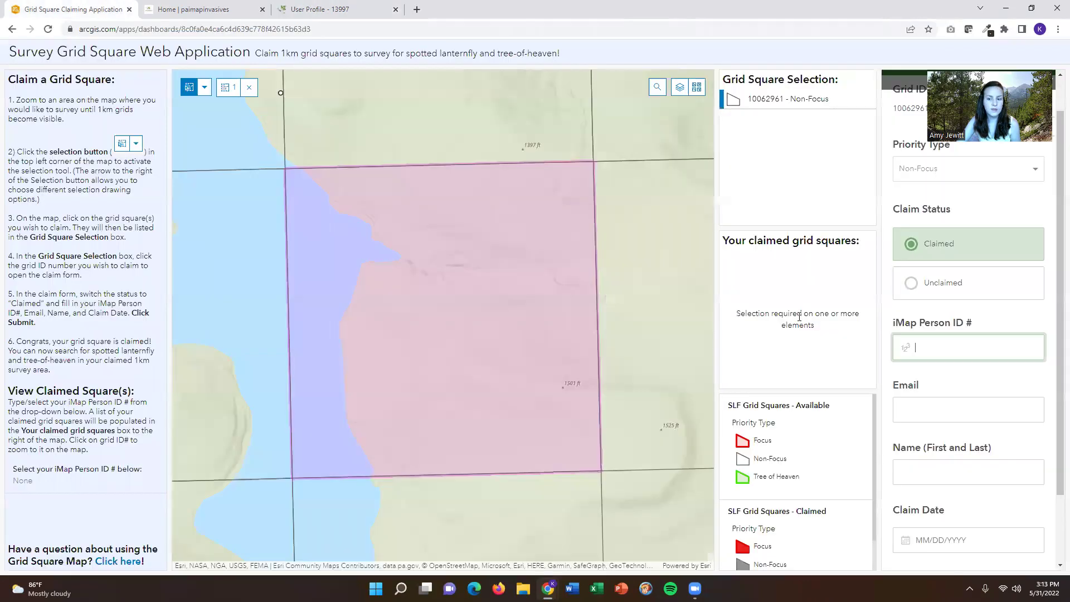
key("ctrl+v")
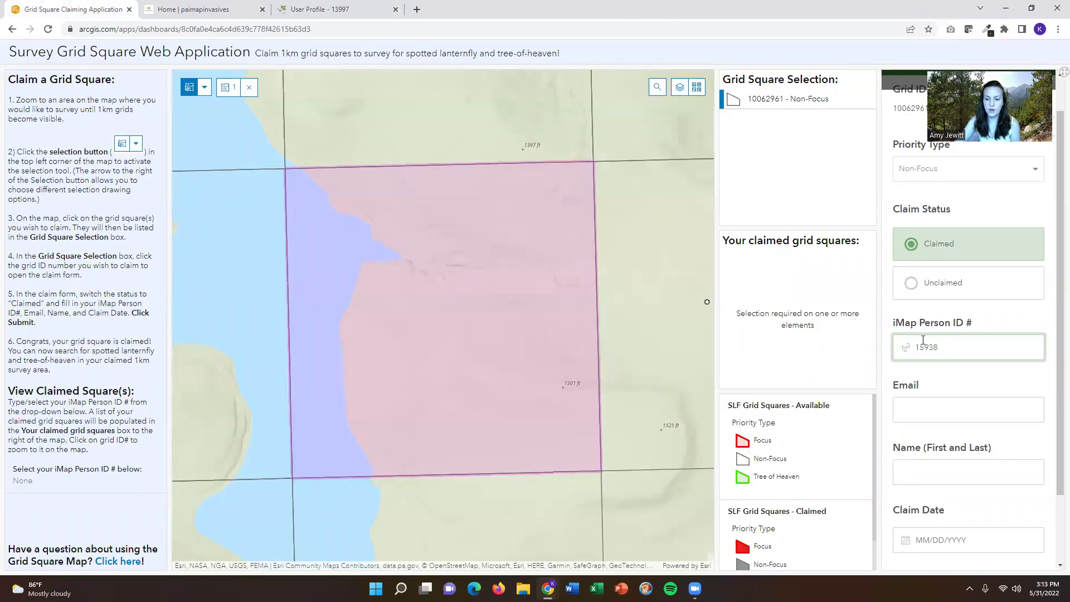
left_click(961, 405)
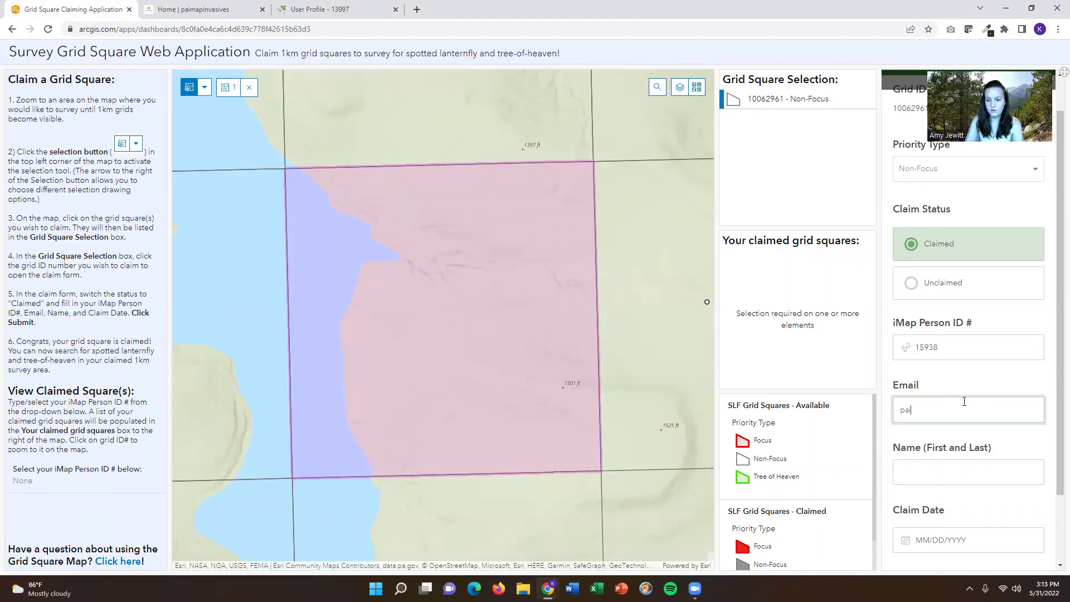
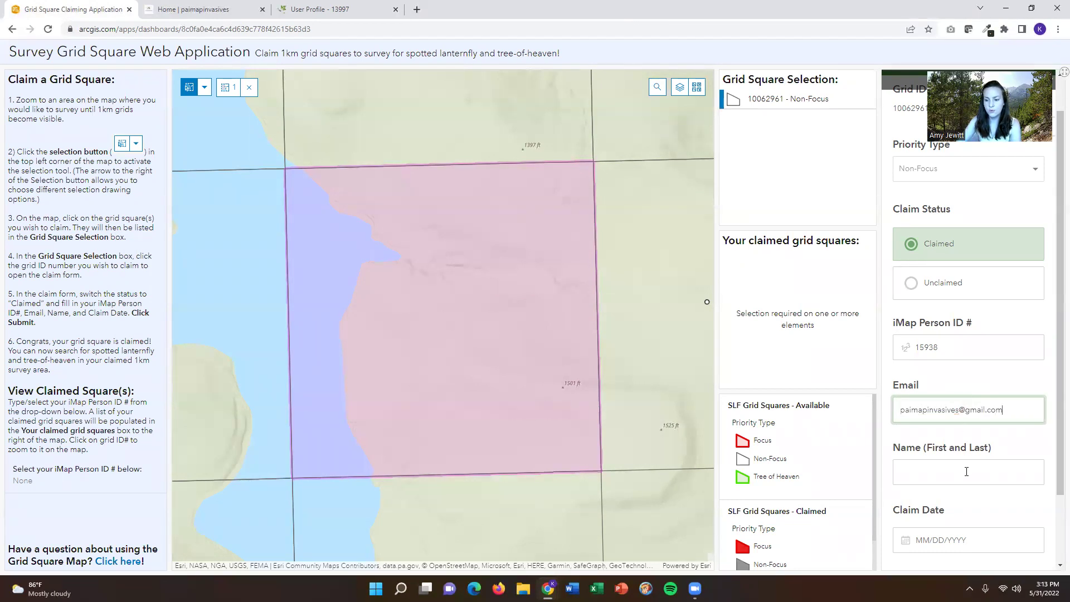
left_click(960, 462)
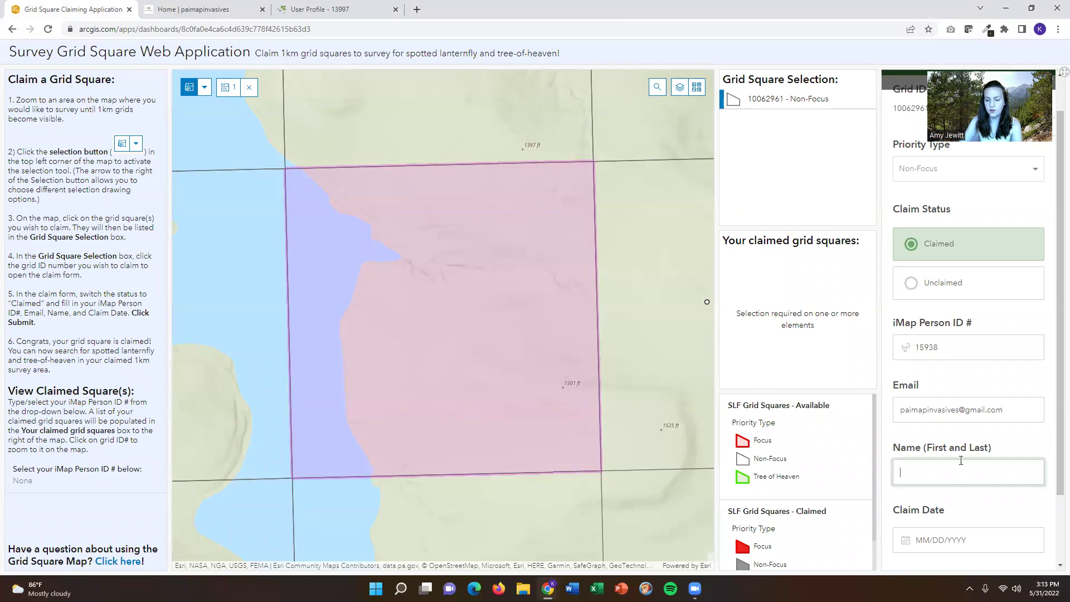
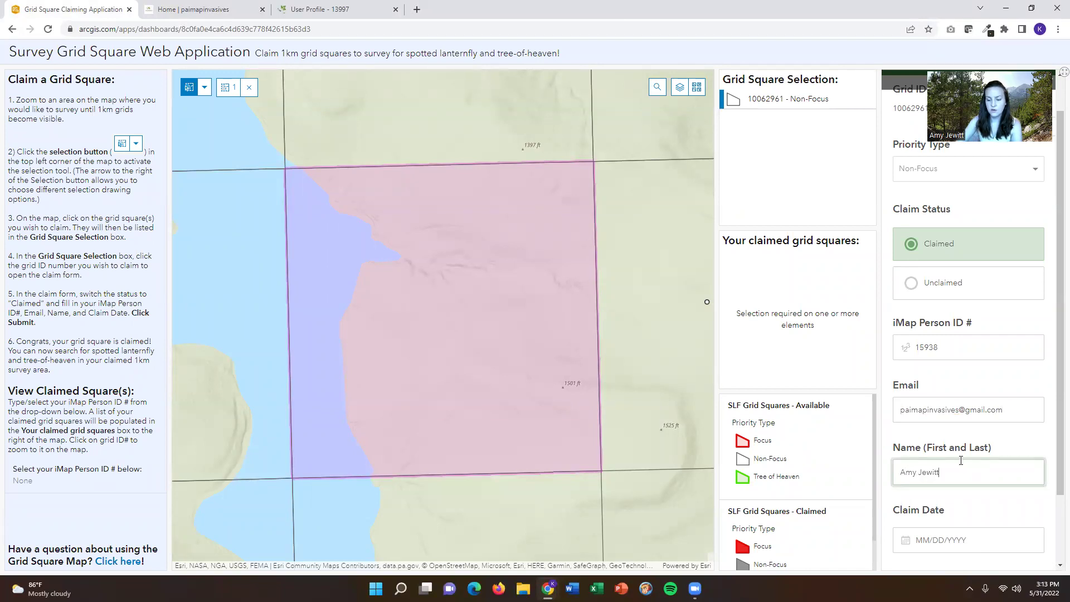
left_click(959, 532)
left_click(938, 516)
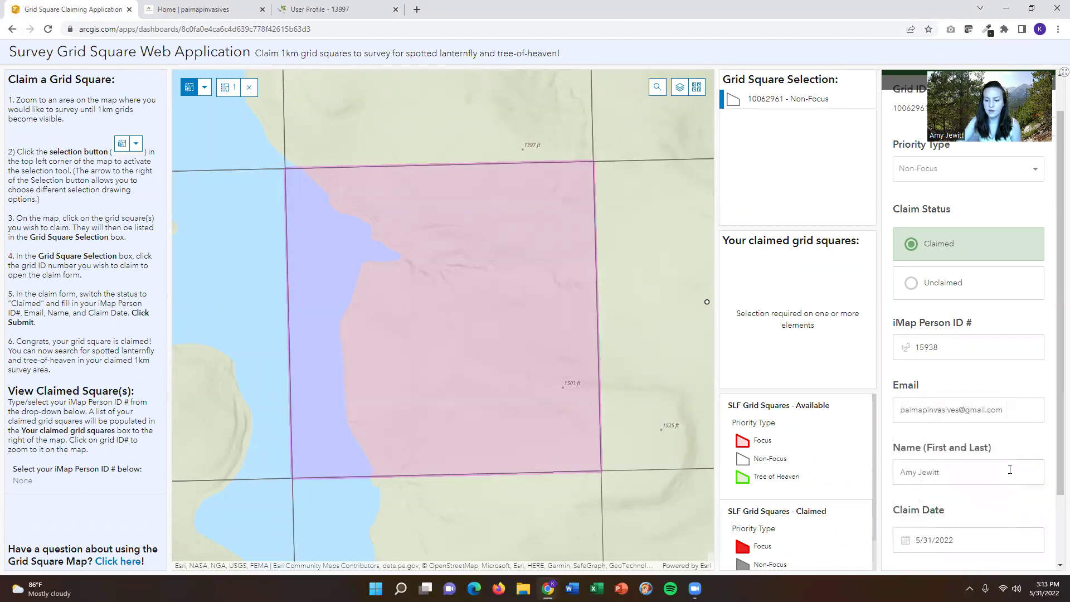
scroll(1025, 465, "down", 2)
left_click(974, 505)
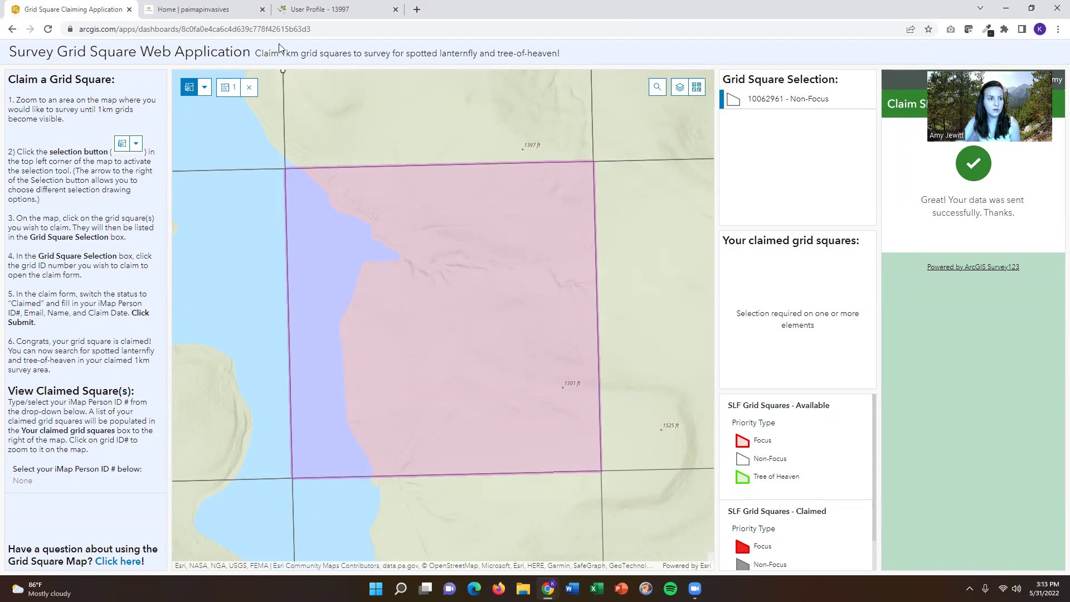
left_click(278, 29)
key("Return")
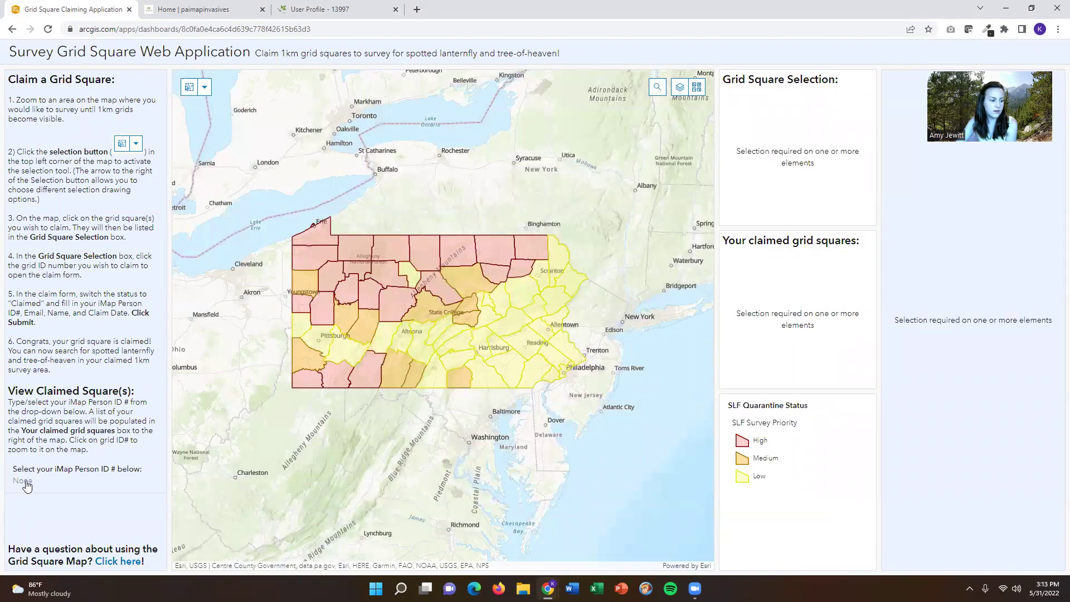
left_click(26, 486)
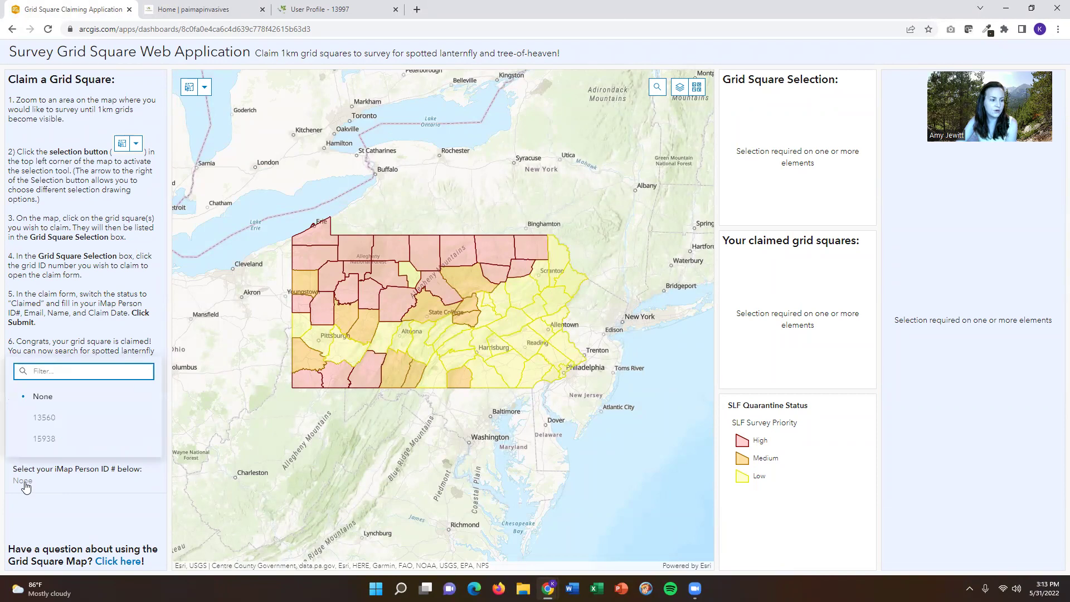
left_click(50, 440)
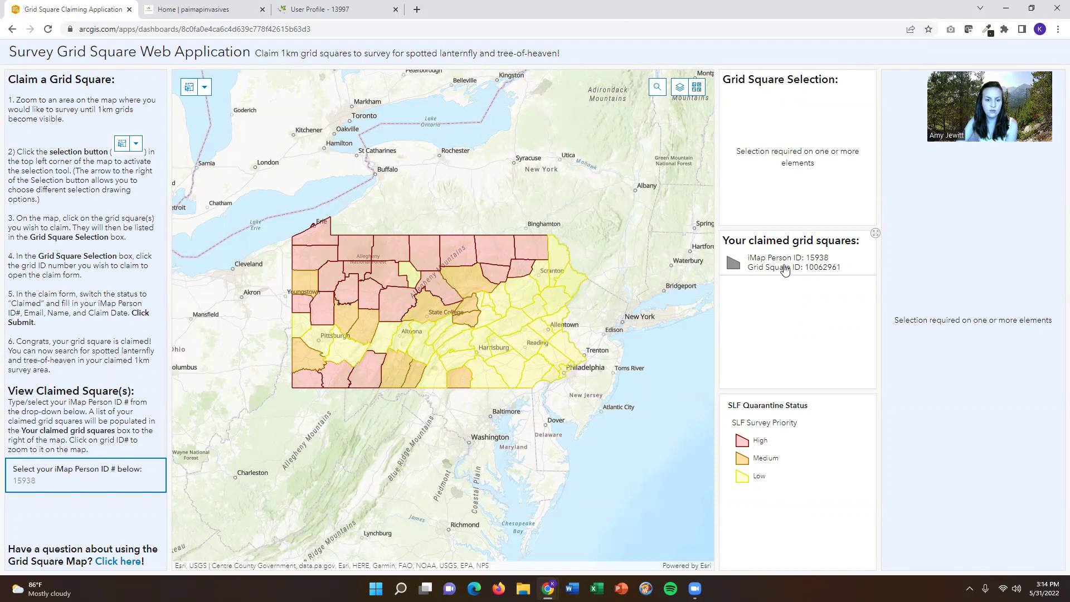
- Zoom to claimed square 10062961 and zoom out to see it grey-filled beside Lake Arthur
left_click(785, 270)
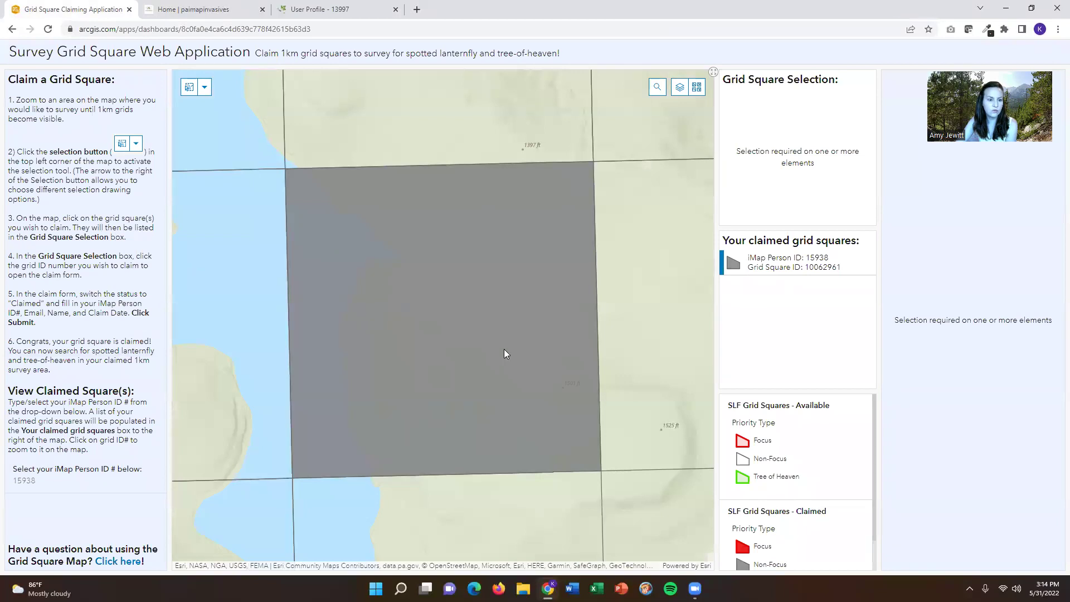
scroll(507, 348, "down", 1)
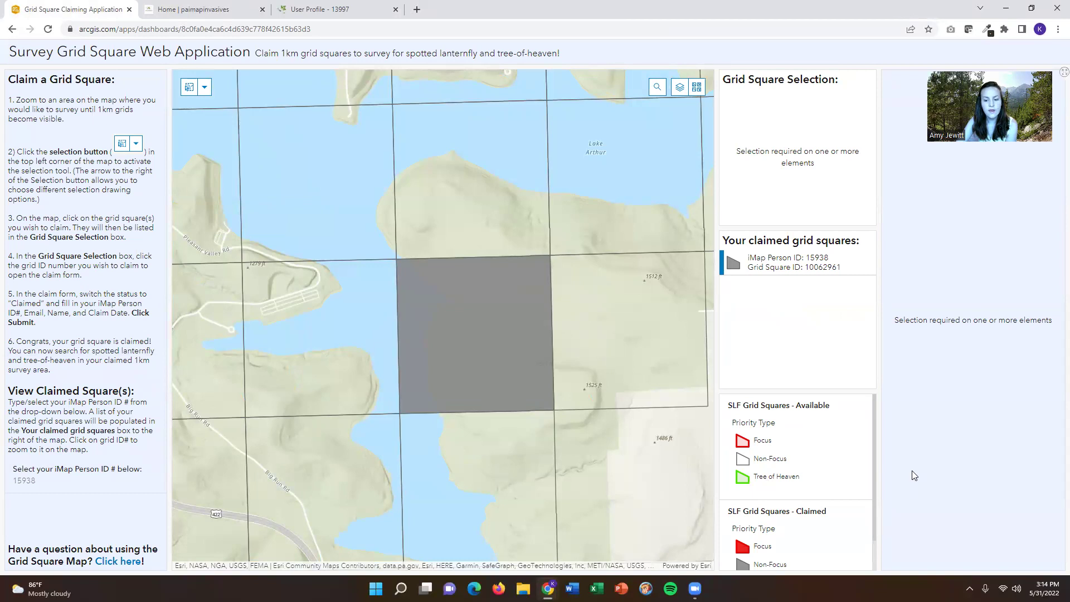
left_click_drag(875, 414, 874, 462)
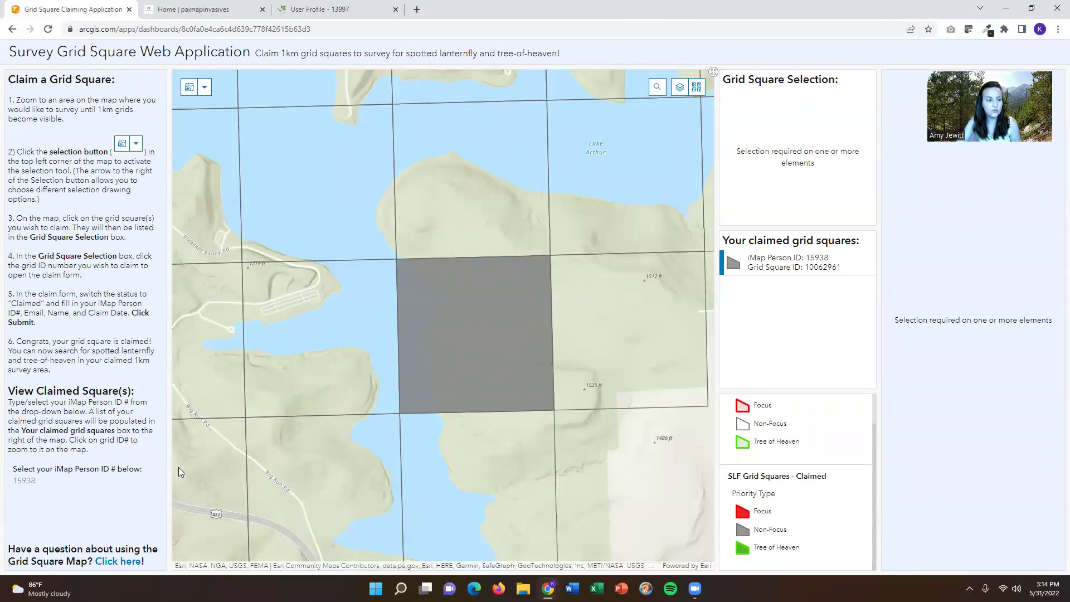
- Open the event's help StoryMap and scroll through its opening content
left_click(119, 562)
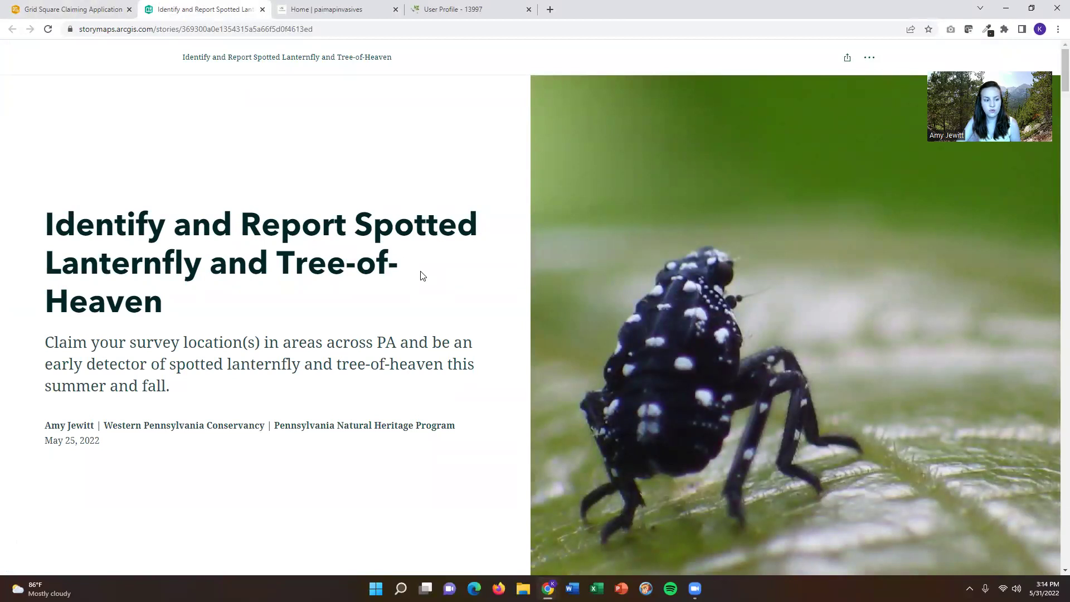
scroll(422, 275, "down", 5)
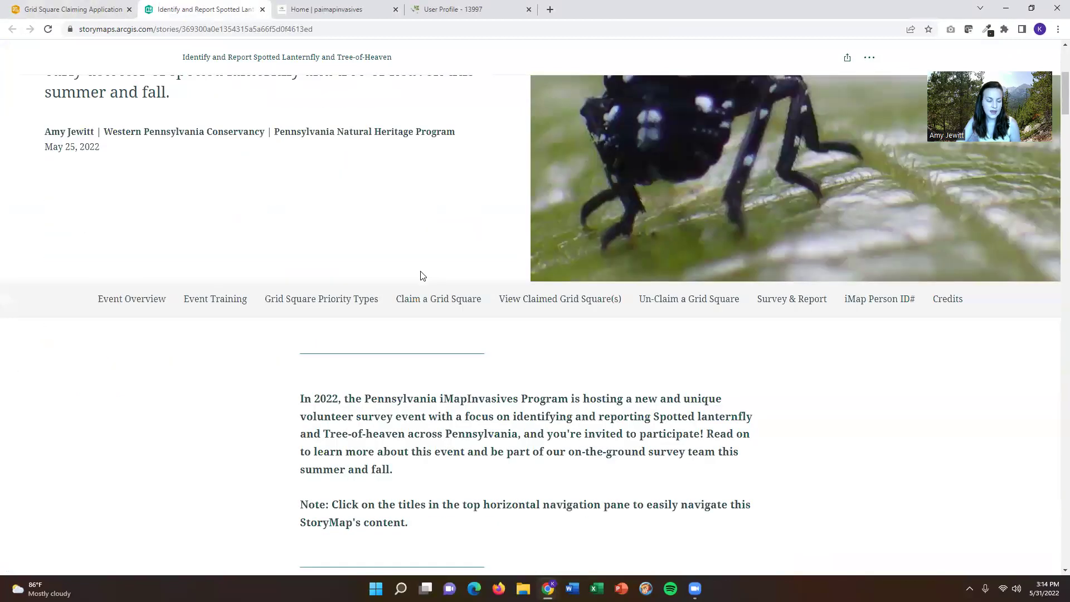
scroll(422, 275, "down", 1)
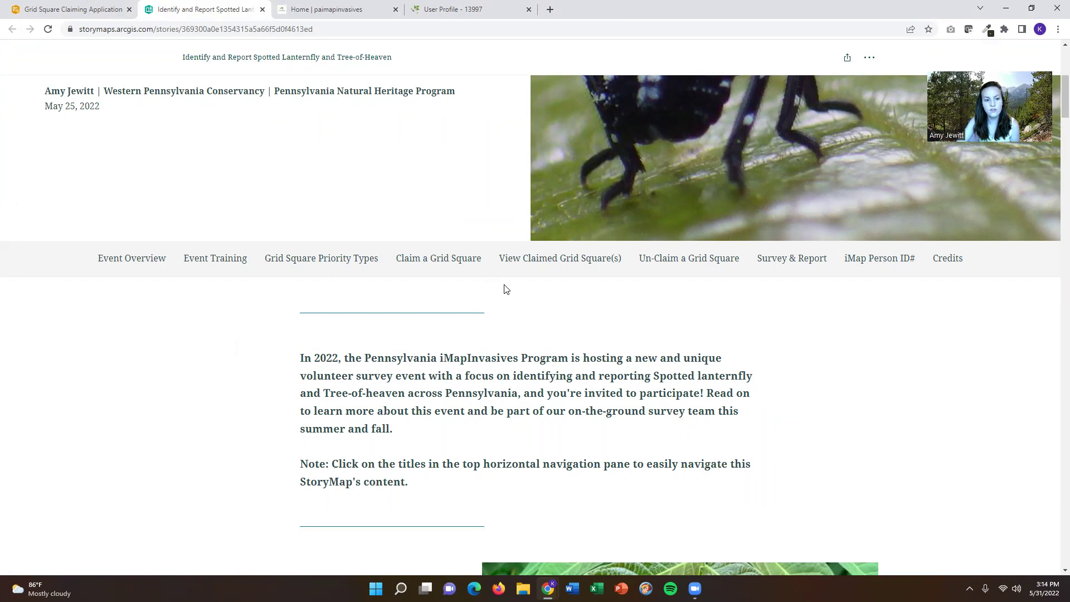
- Visit the Claim, Un-Claim, Survey & Report and Event Training sections, then return to the dashboard
left_click(449, 259)
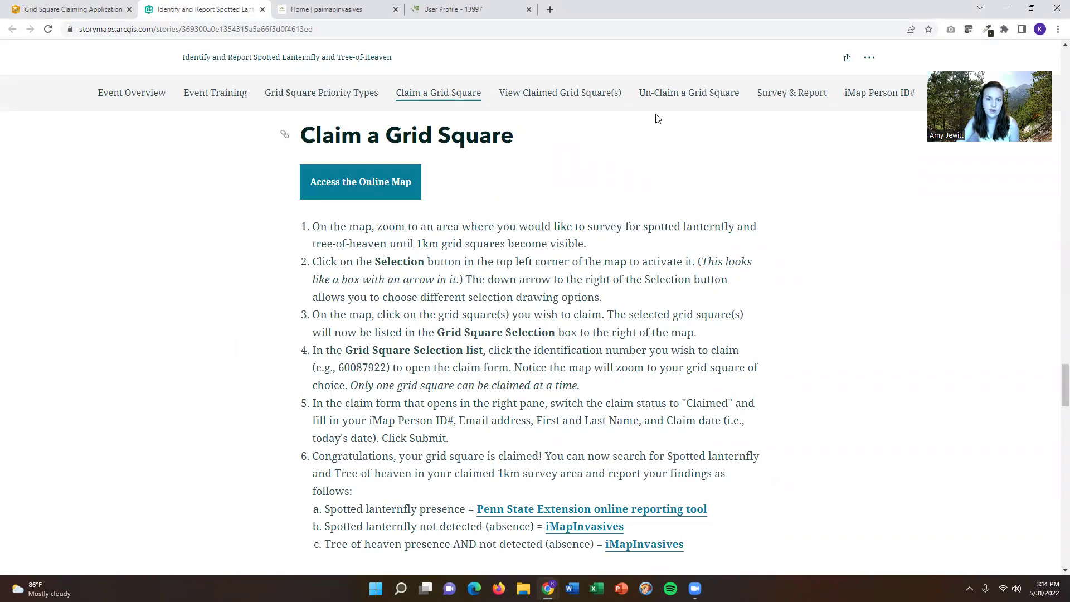
left_click(708, 94)
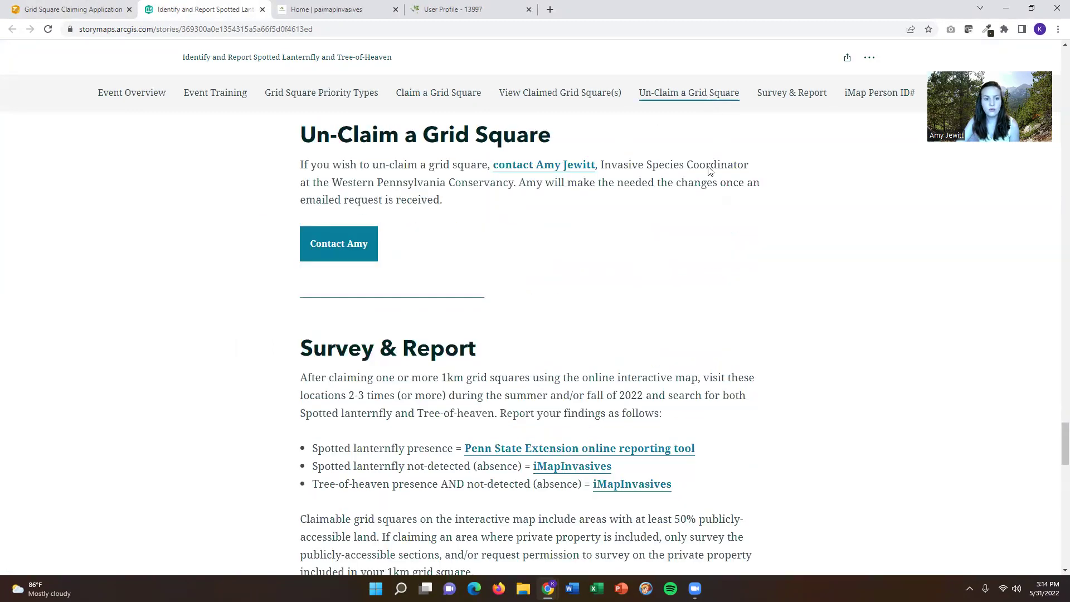
left_click(813, 95)
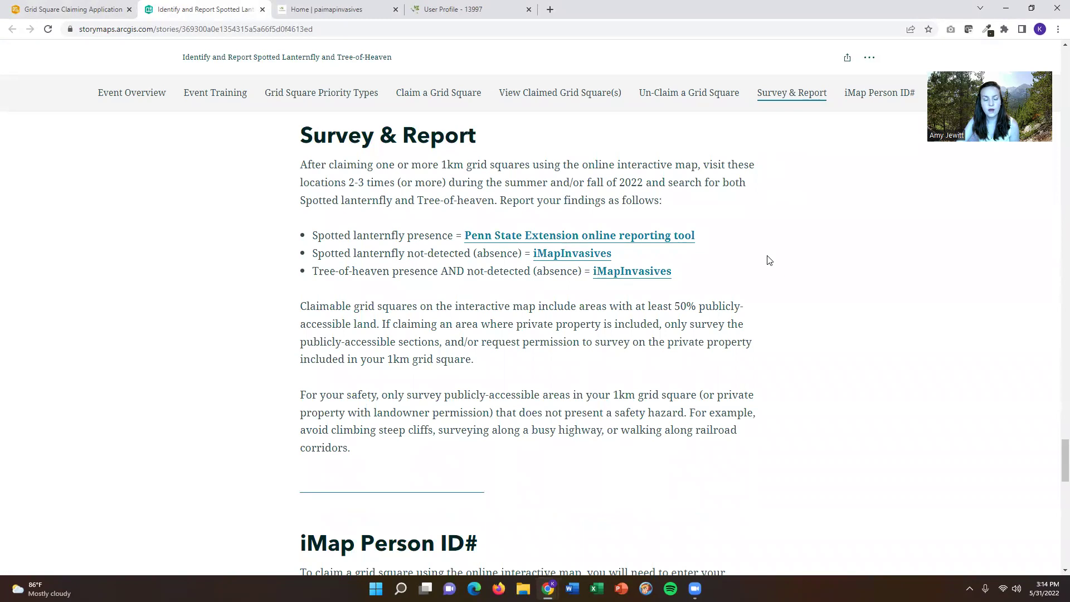
left_click(215, 94)
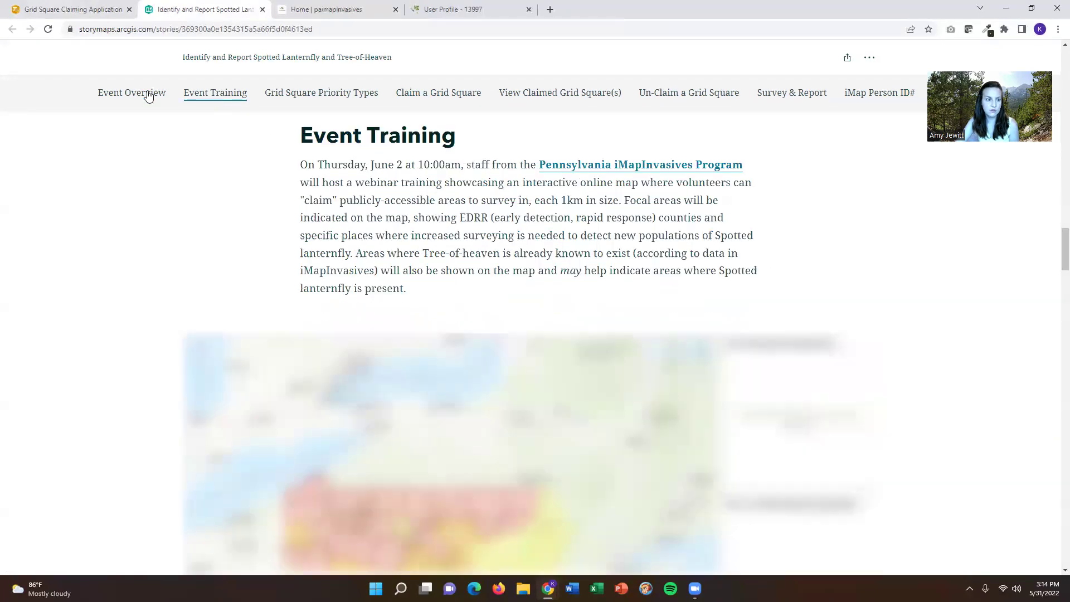
scroll(203, 130, "up", 10)
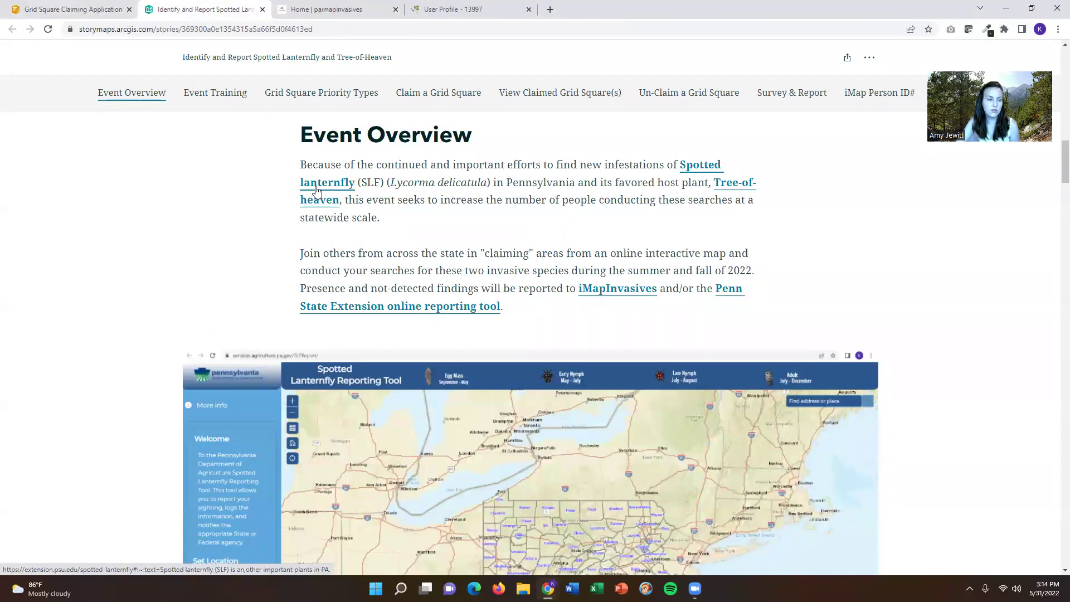
scroll(332, 202, "up", 2)
left_click(73, 10)
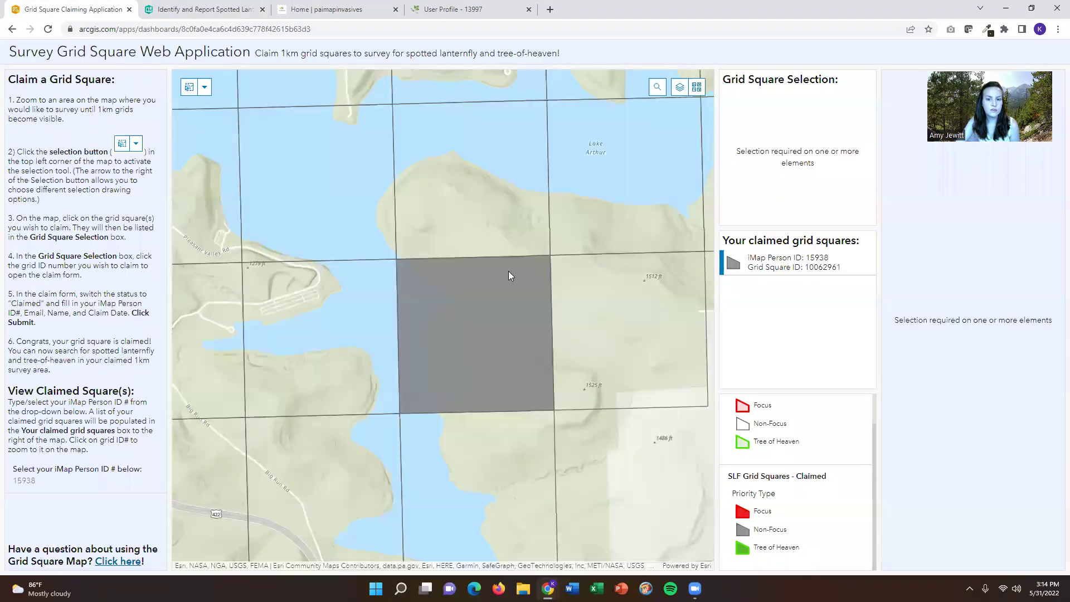